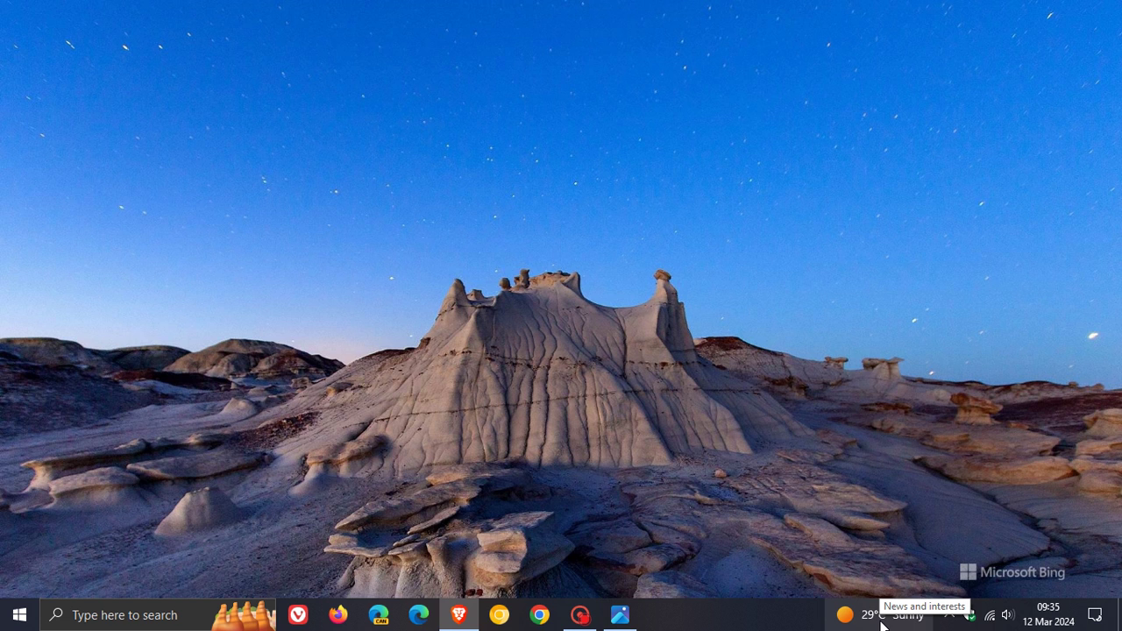
Browse the news and interests feed and widgets board, then reopen the taskbar weather feed
{"action": "left_click", "coordinate": [883, 619]}
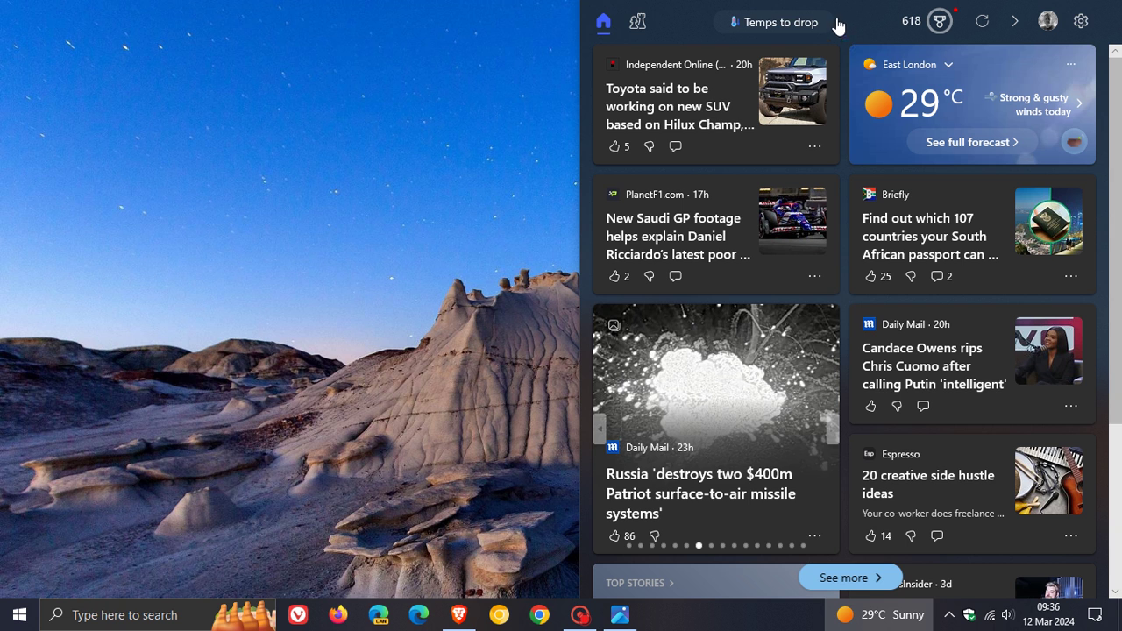
{"action": "left_click", "coordinate": [419, 190]}
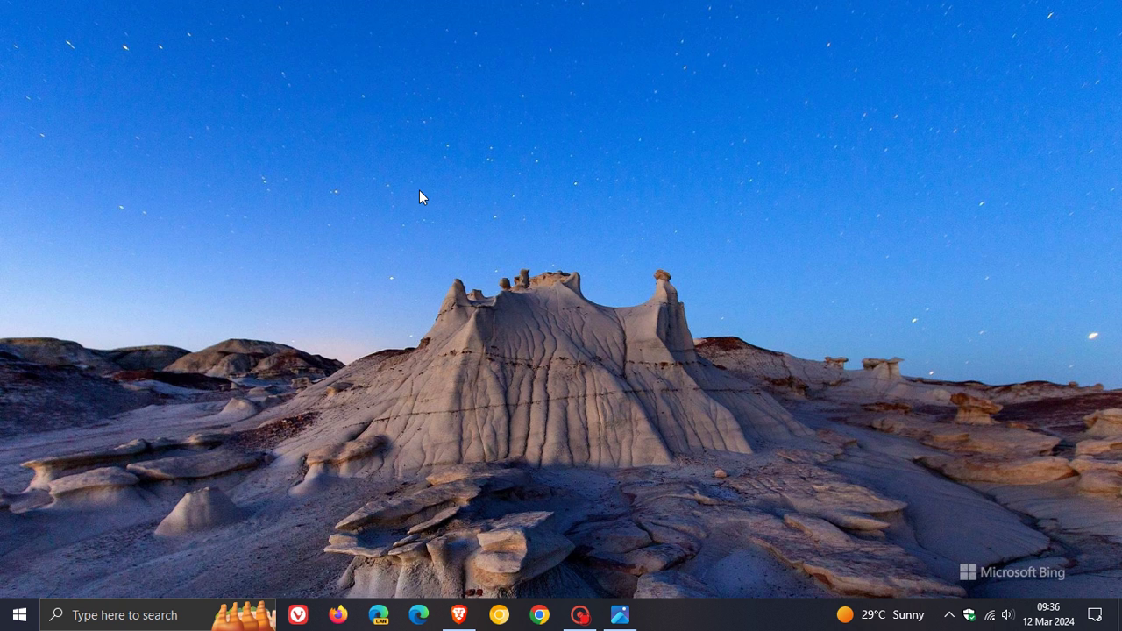
{"action": "left_click", "coordinate": [620, 614]}
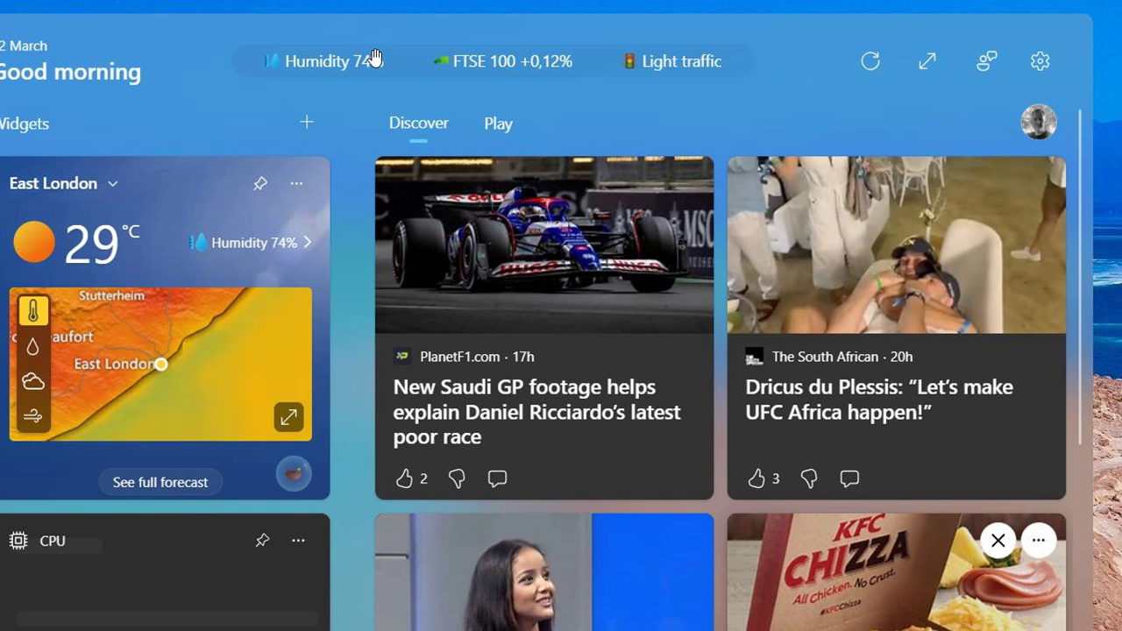
{"action": "left_click", "coordinate": [1016, 11]}
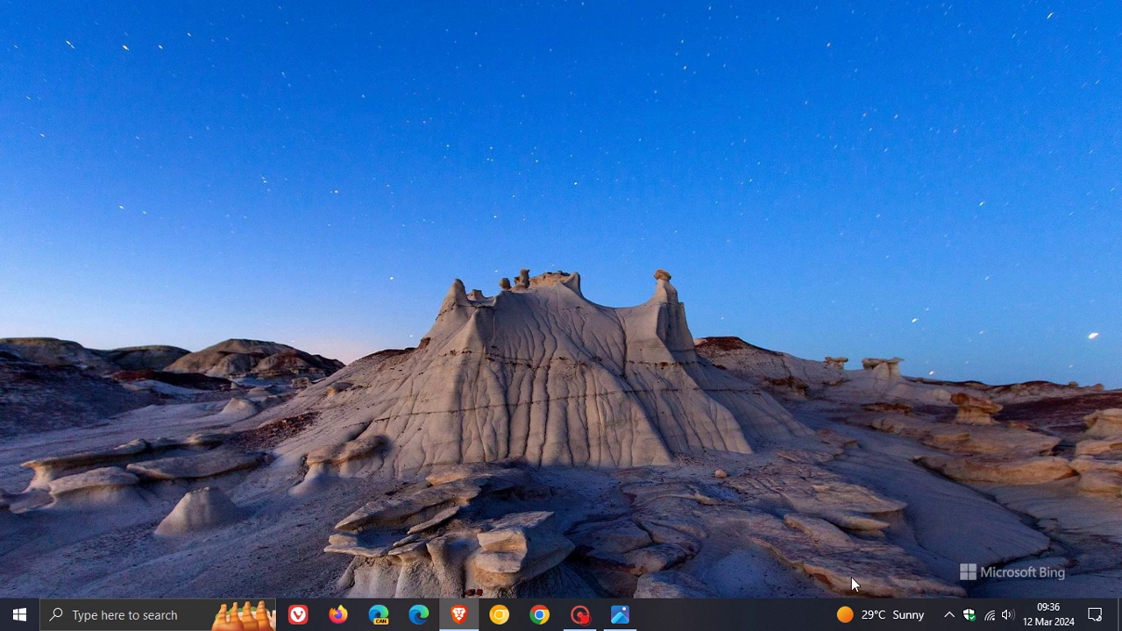
{"action": "left_click", "coordinate": [873, 616]}
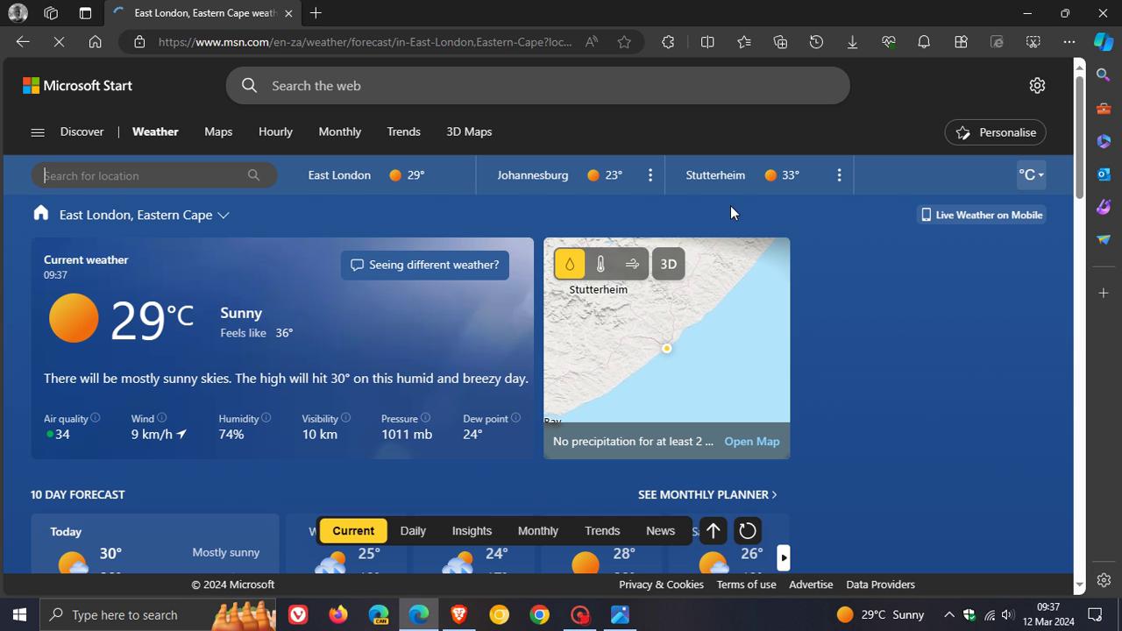
Minimize the MSN Weather window, then briefly reopen and dismiss the news and interests feed
{"action": "left_click", "coordinate": [1028, 12]}
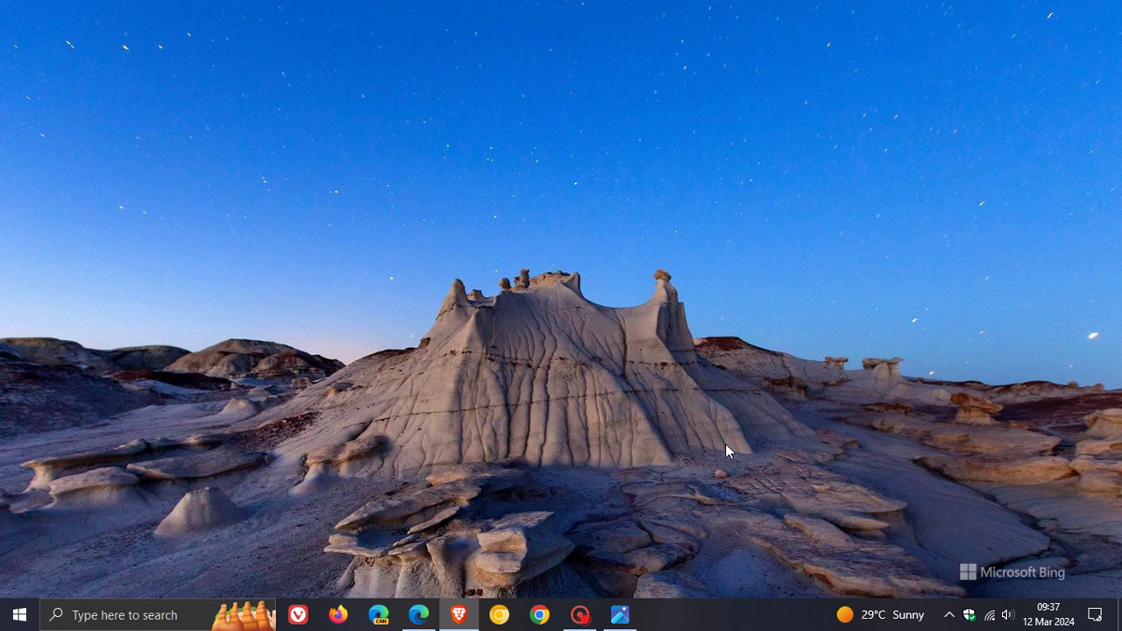
{"action": "left_click", "coordinate": [896, 620]}
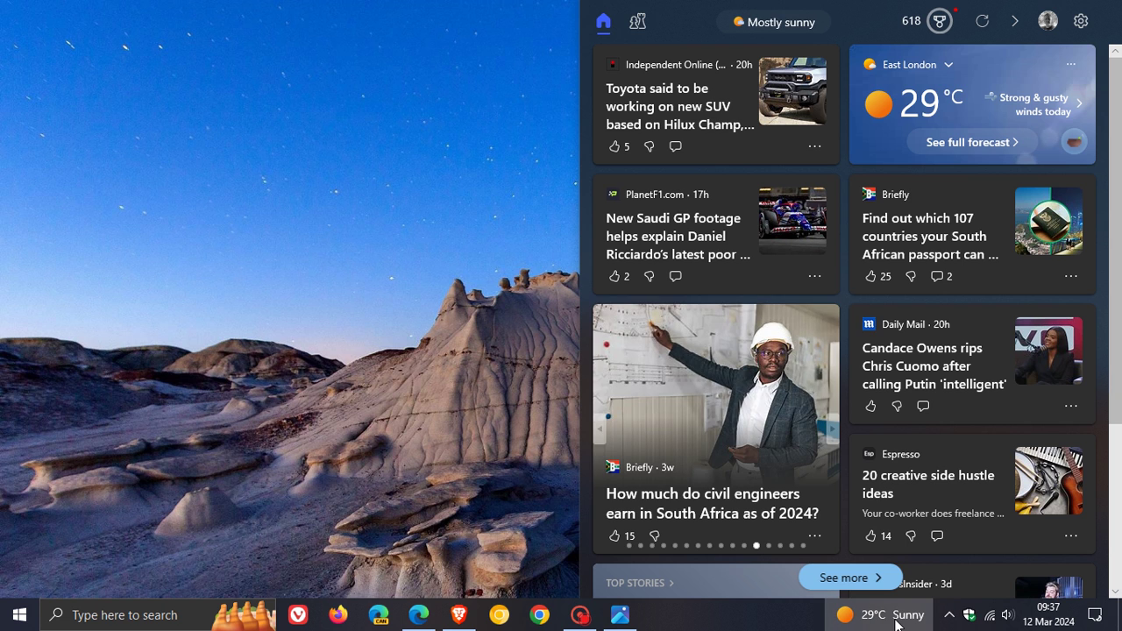
{"action": "left_click", "coordinate": [419, 402]}
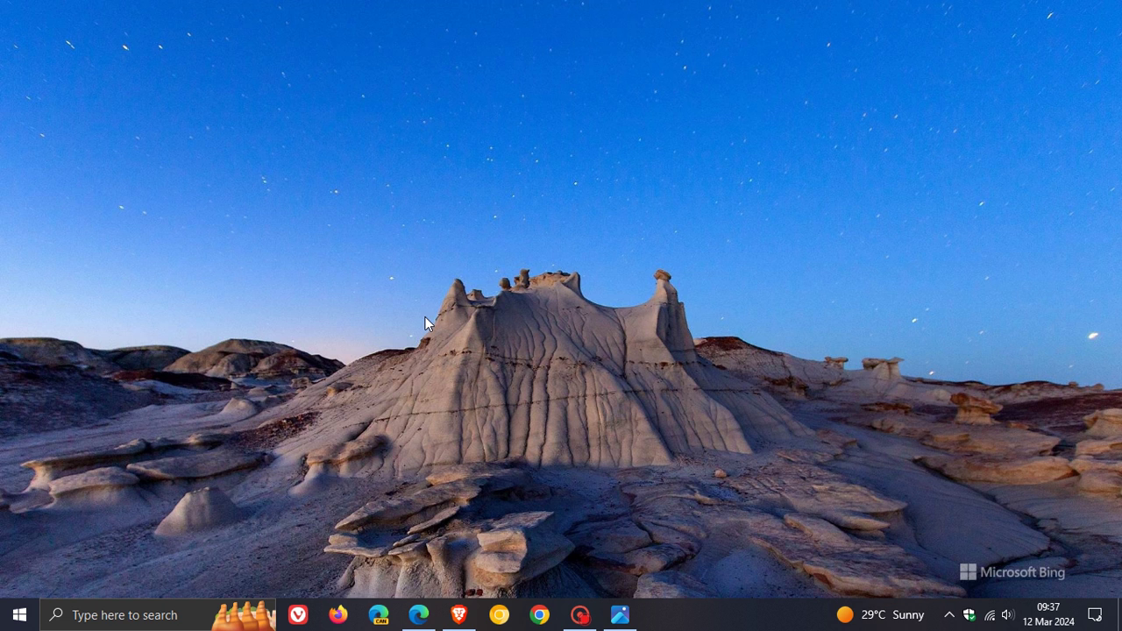